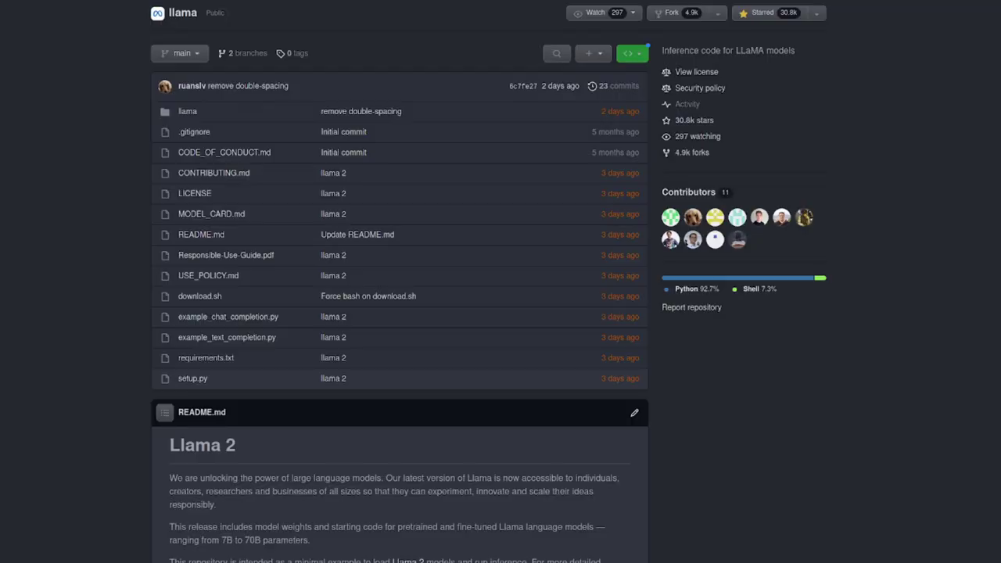
- Review the Llama 2 repository README and the access request page with its license agreement and acceptable use policy
scroll(842, 507, down, 3)
scroll(843, 507, down, 4)
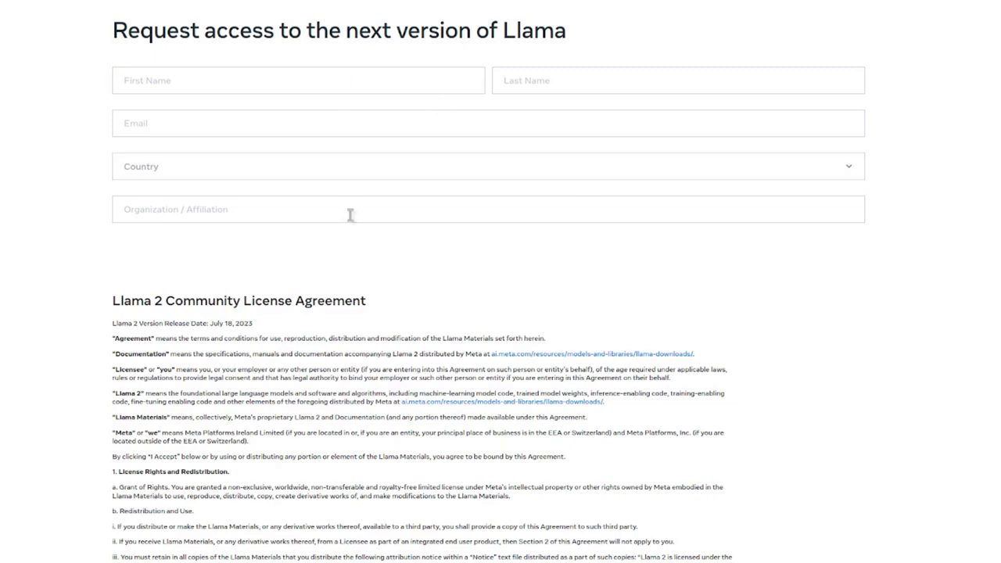
scroll(931, 303, down, 3)
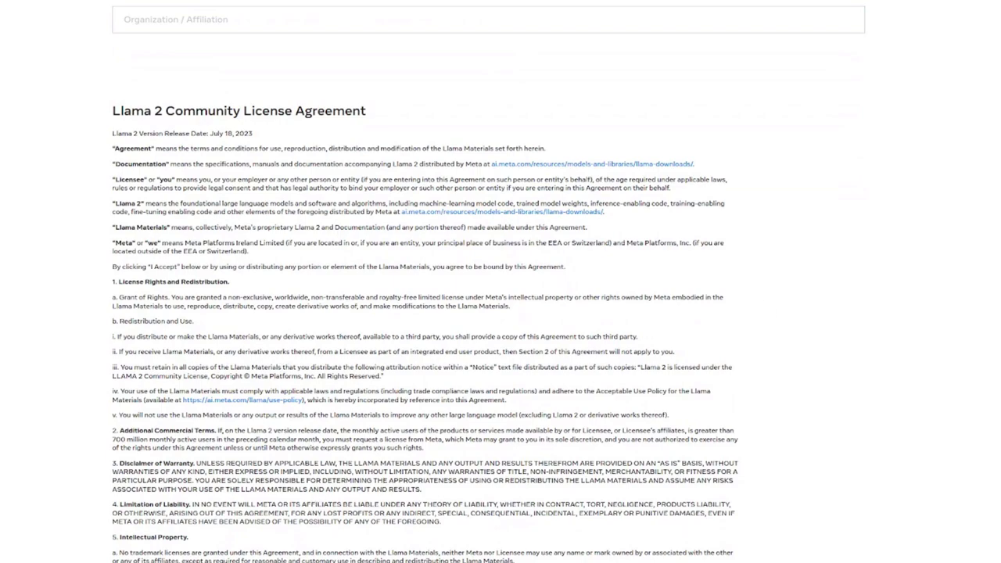
scroll(970, 297, down, 3)
scroll(964, 303, down, 6)
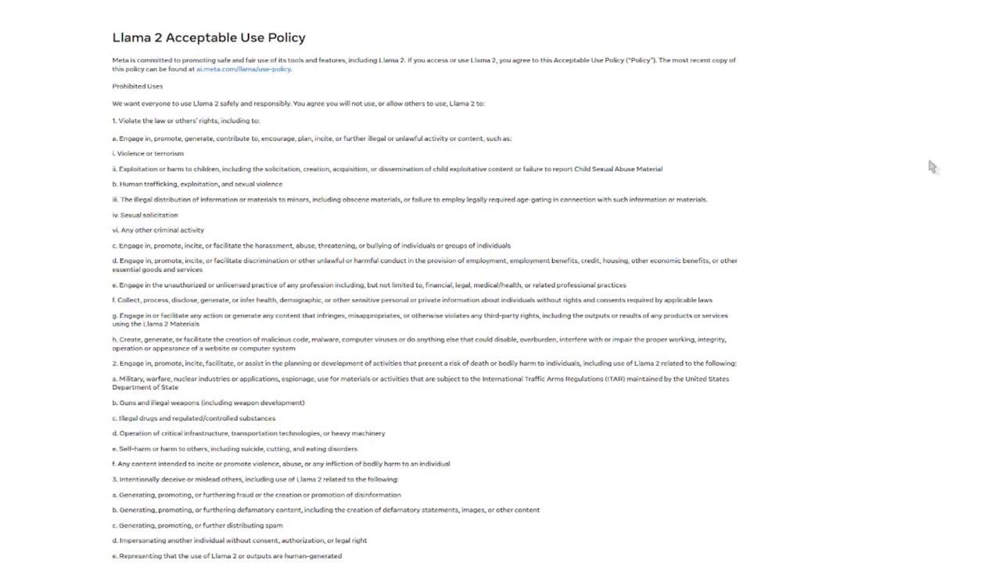
scroll(932, 167, down, 3)
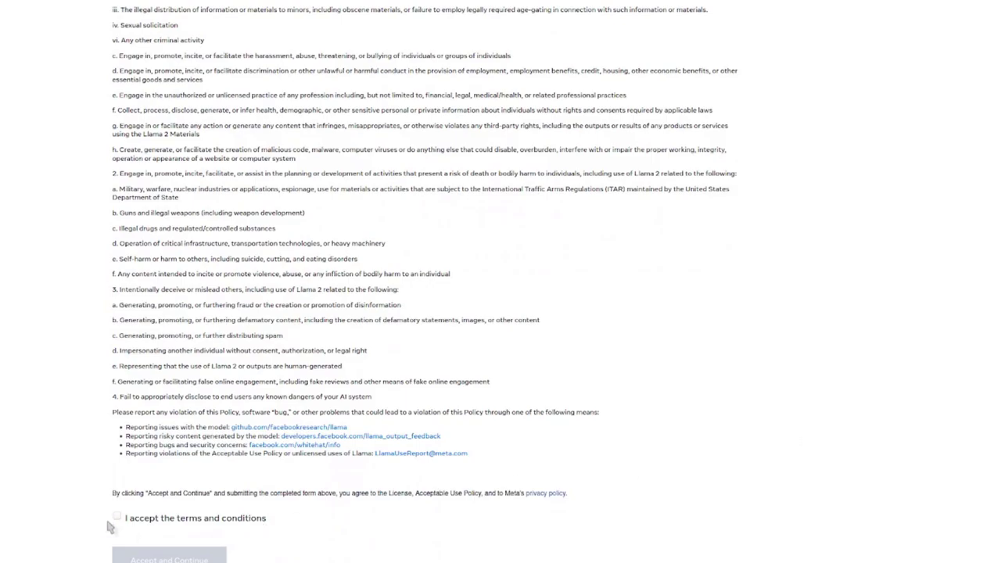
scroll(914, 399, up, 15)
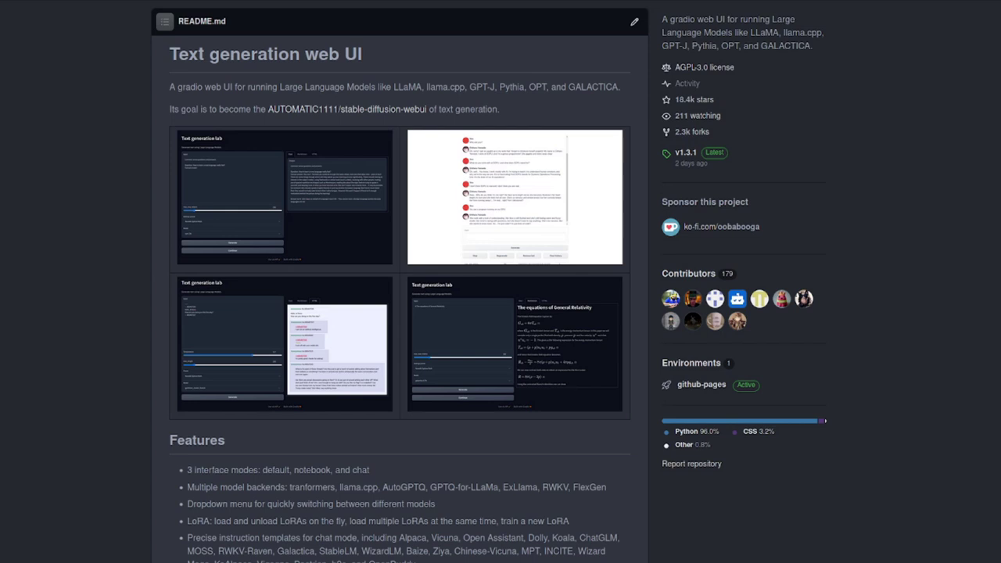
- Review the features, one-click installers and manual Conda installation instructions in the Text generation web UI README
scroll(772, 513, down, 8)
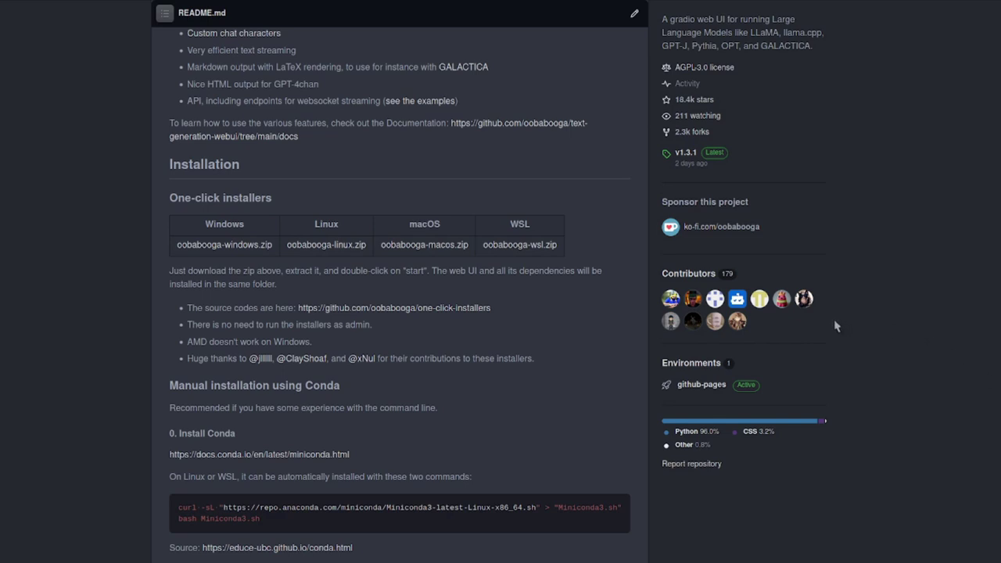
scroll(800, 406, down, 5)
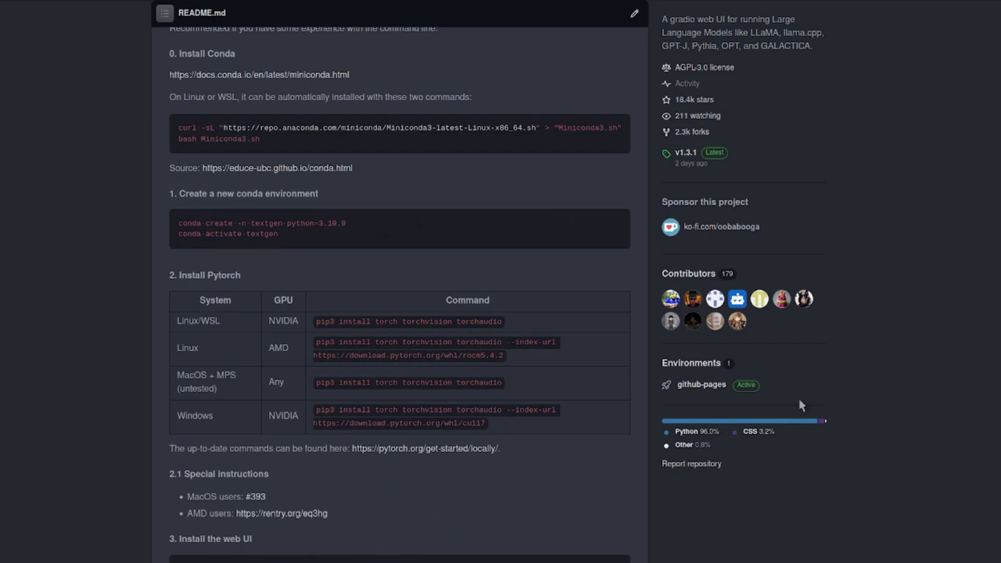
scroll(570, 398, down, 2)
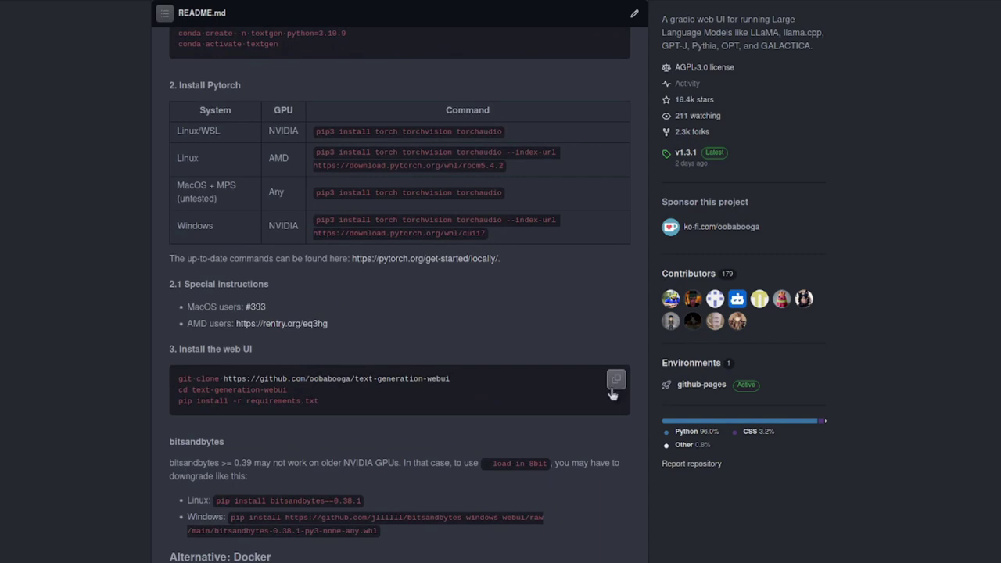
scroll(613, 391, down, 1)
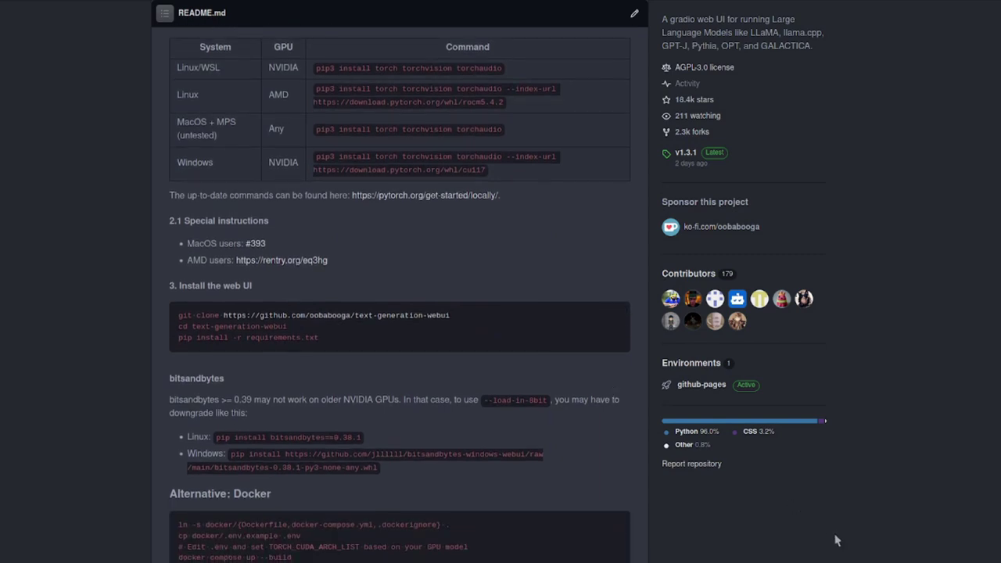
scroll(835, 539, down, 5)
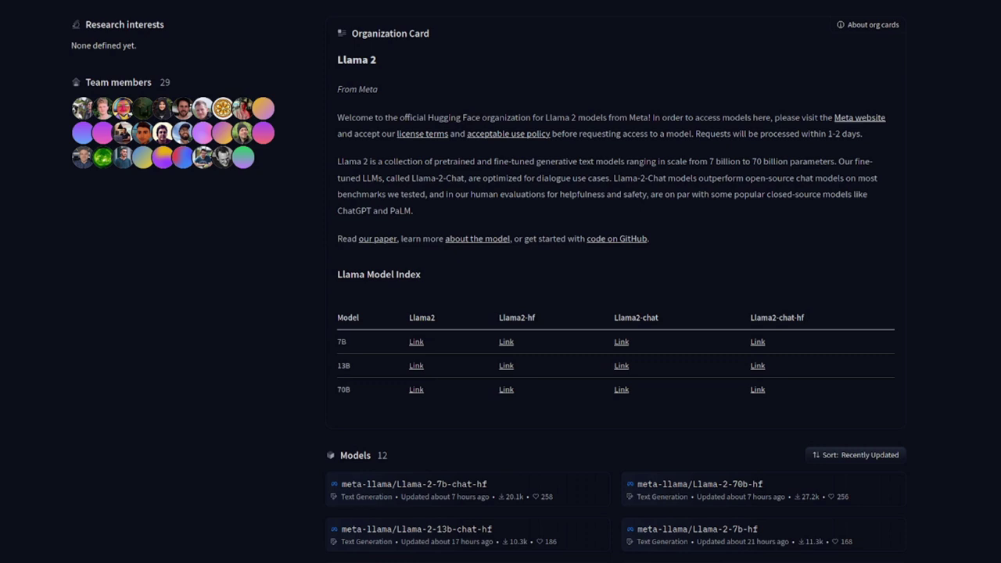
- Open the meta-llama/Llama-2-13b-hf model from the organization's model list and show its files and versions
scroll(573, 478, down, 3)
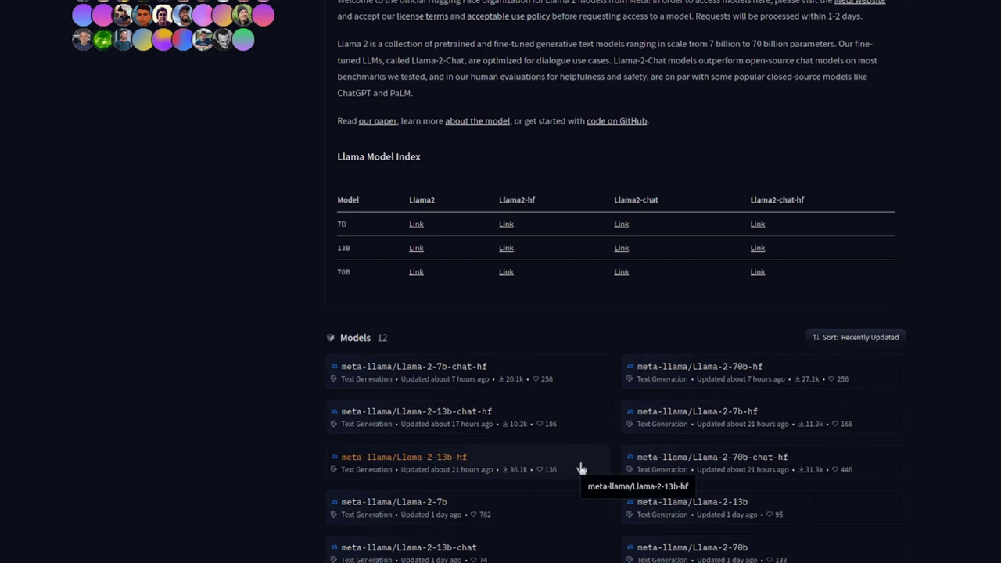
click(513, 458)
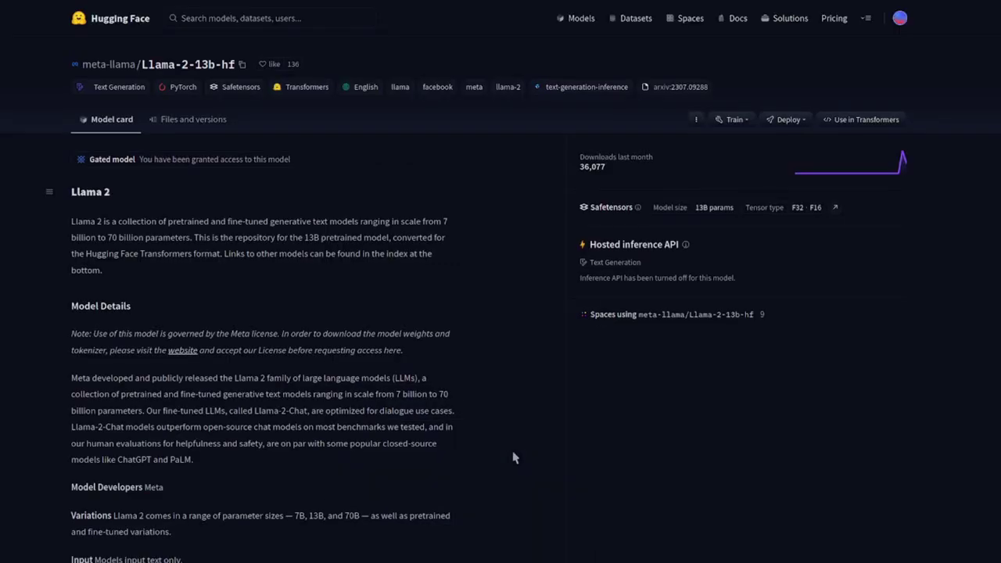
click(197, 125)
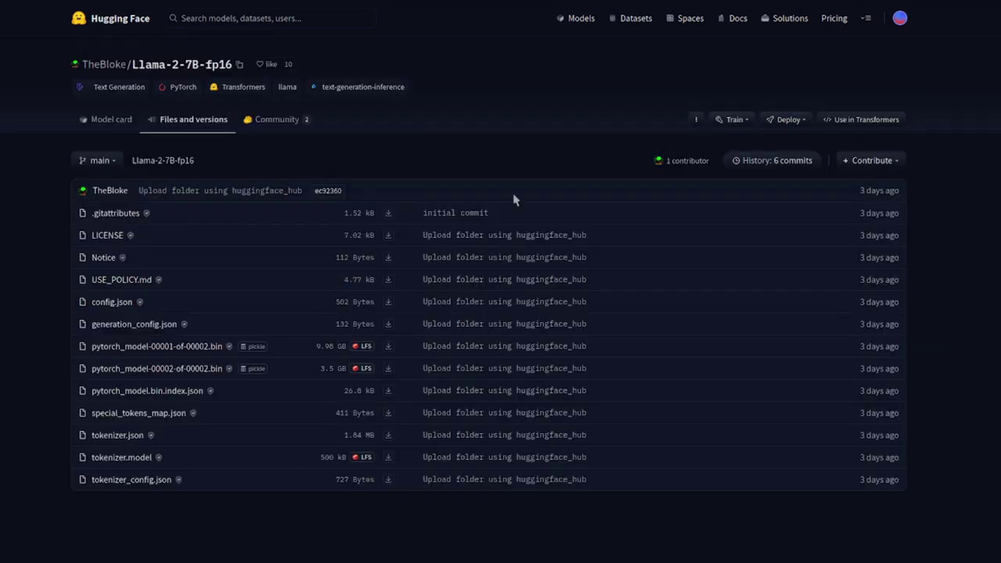
- Copy the repository name TheBloke/Llama-2-7B-fp16 into the web UI's custom model download field, and select TheBloke_Llama-2-7B-fp16 as the model
click(240, 66)
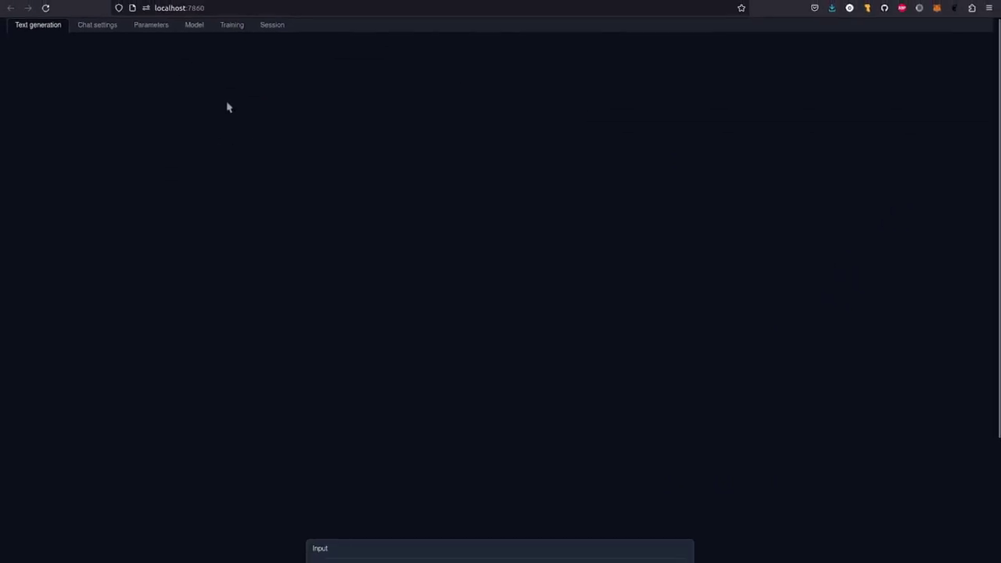
click(191, 31)
click(576, 181)
key(ctrl+v)
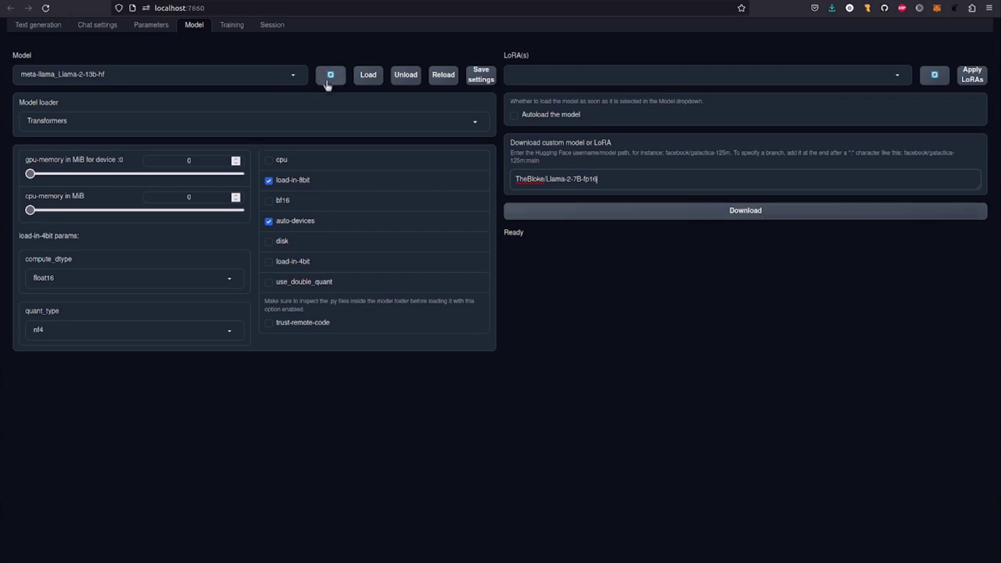
click(287, 75)
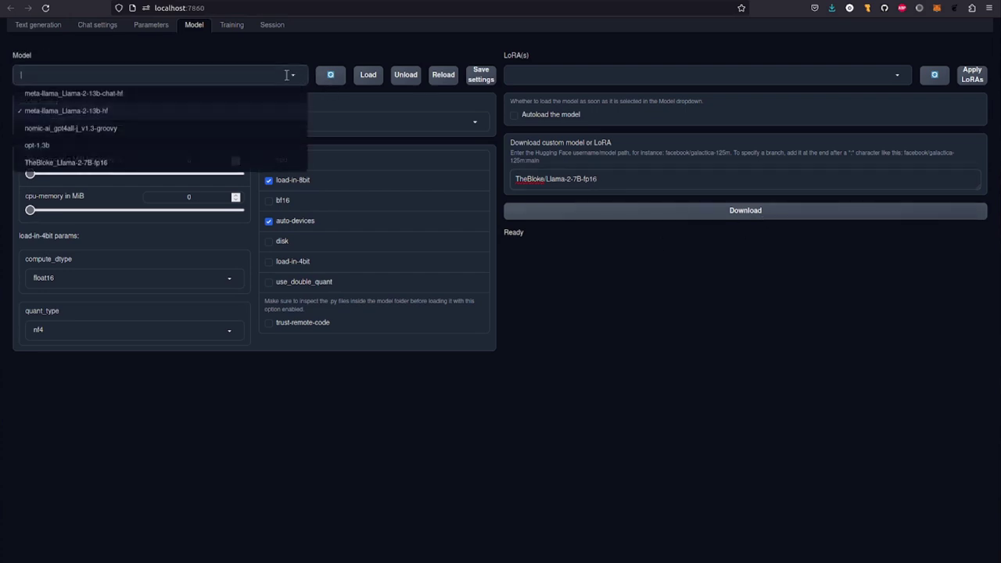
click(114, 165)
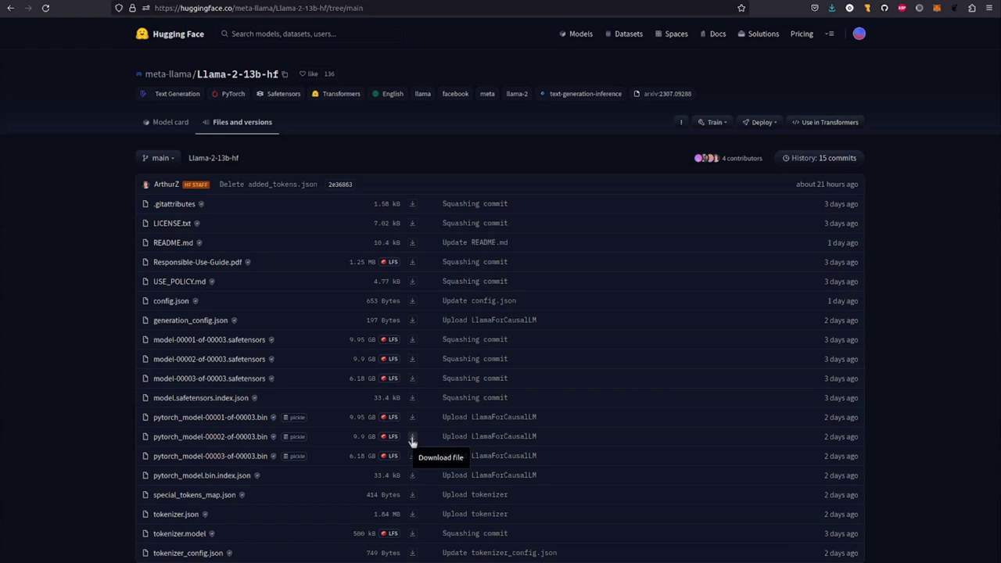
- Download pytorch_model-00002-of-00003.bin from the meta-llama/Llama-2-13b-hf repository on Hugging Face
click(412, 438)
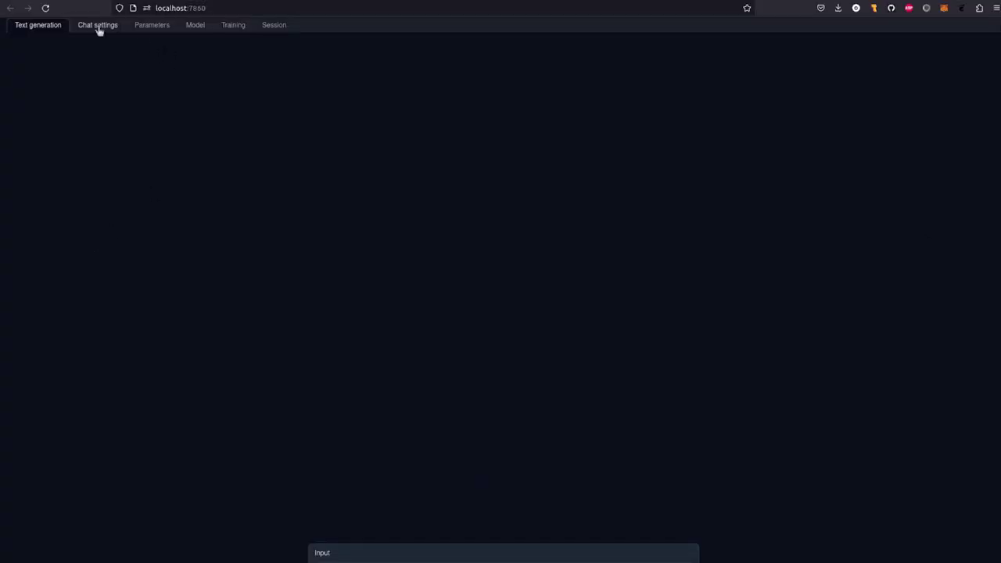
- Look over the chat character settings in the local web UI and open the instruction template settings
click(98, 27)
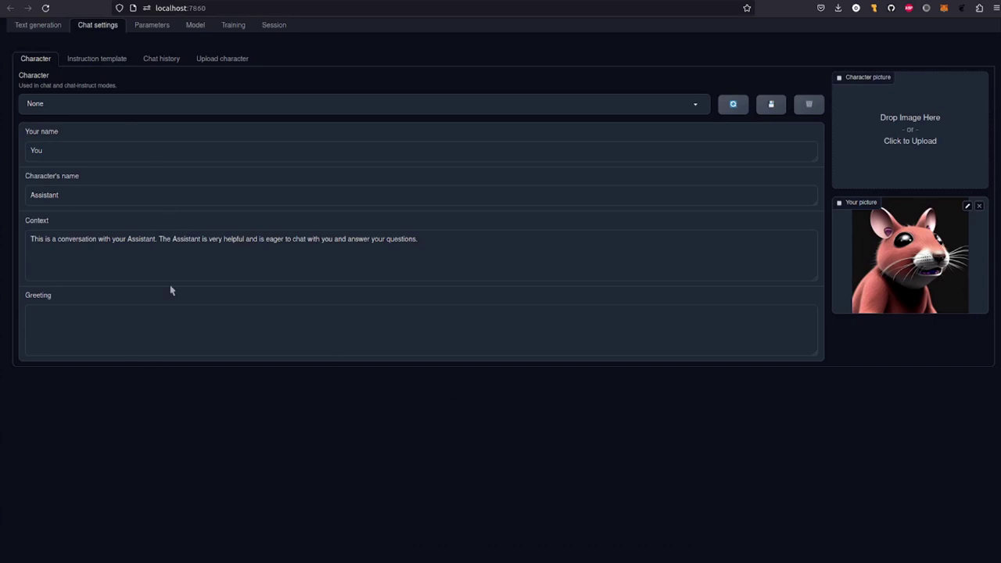
click(97, 61)
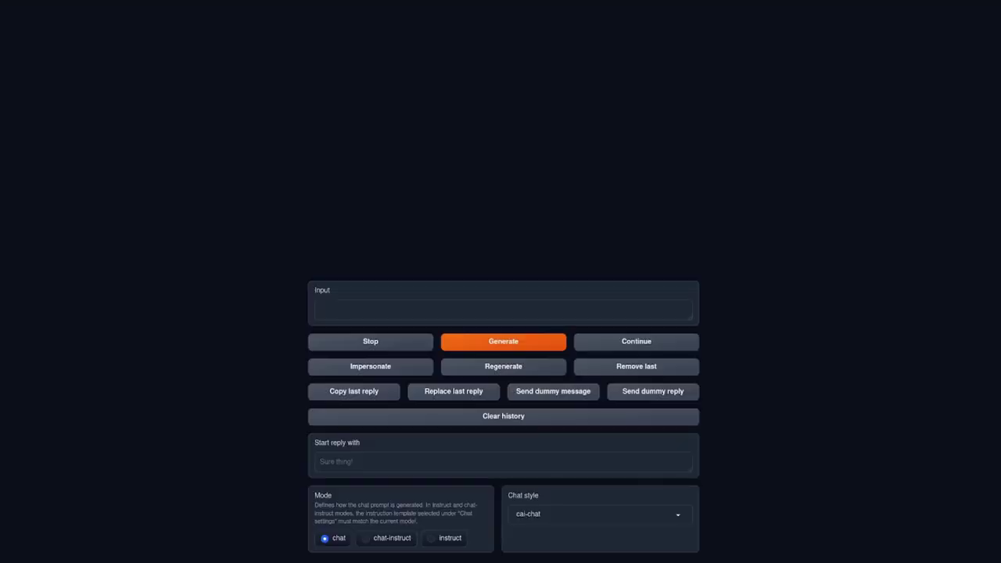
- Ask the assistant "What is the full real name of Stevie Wonder?" in chat mode
click(405, 306)
key(ctrl+v)
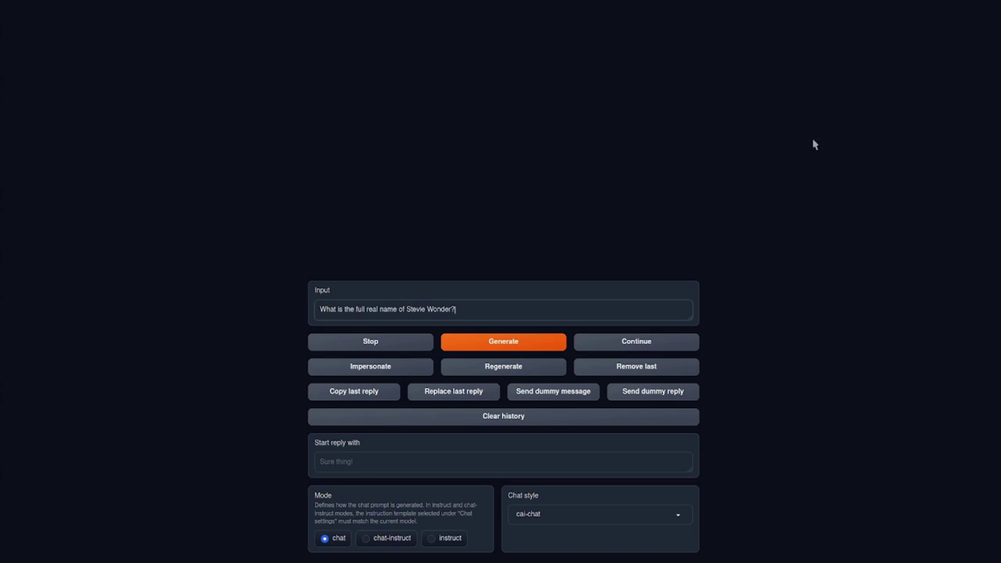
click(486, 339)
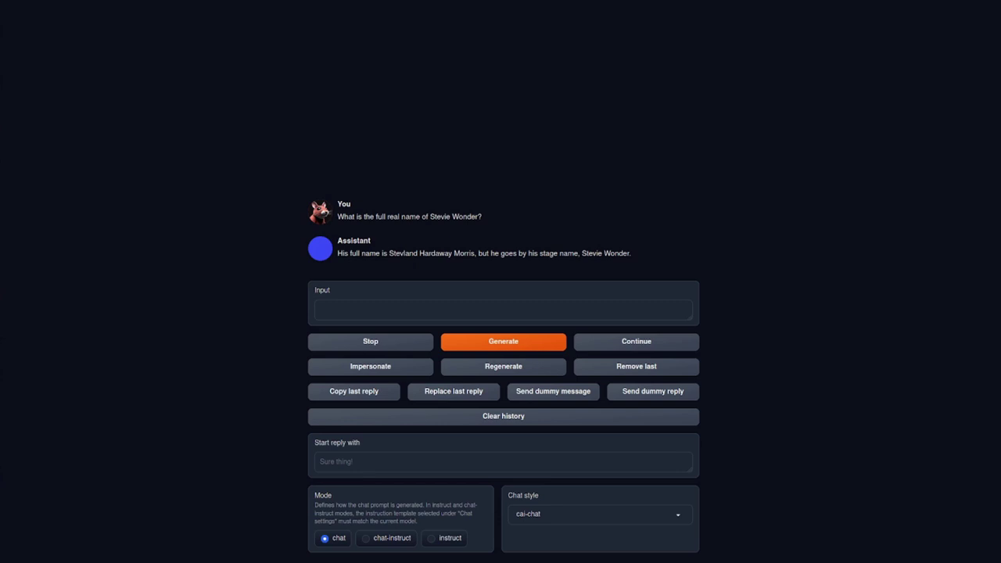
- Ask the assistant "On which platform was the game "Tunnels of Doom" released?"
click(574, 313)
key(ctrl+v)
key(Return)
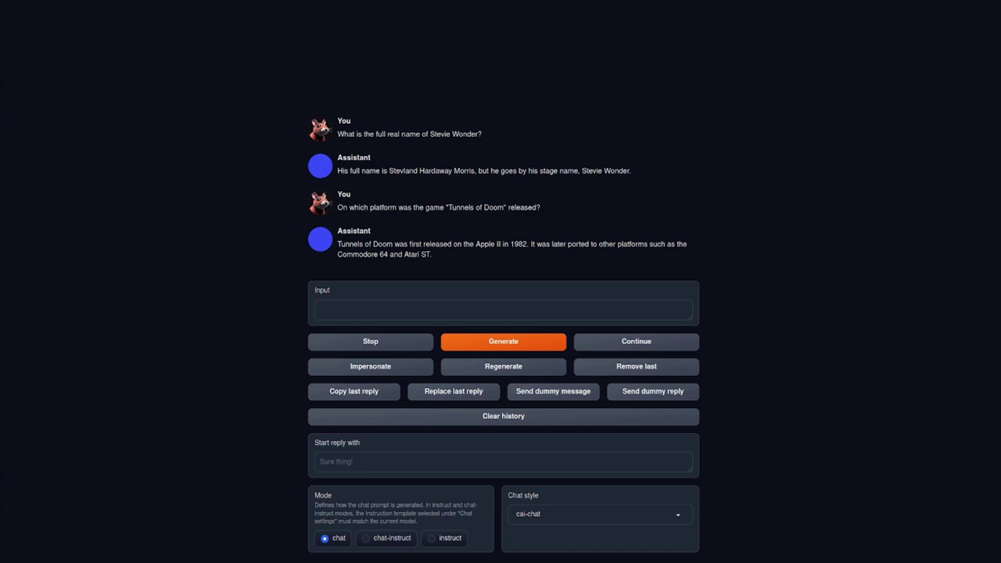
- Ask the assistant "Which nation do you think eats more macaroni cheese than any other in the world?"
key(ctrl+v)
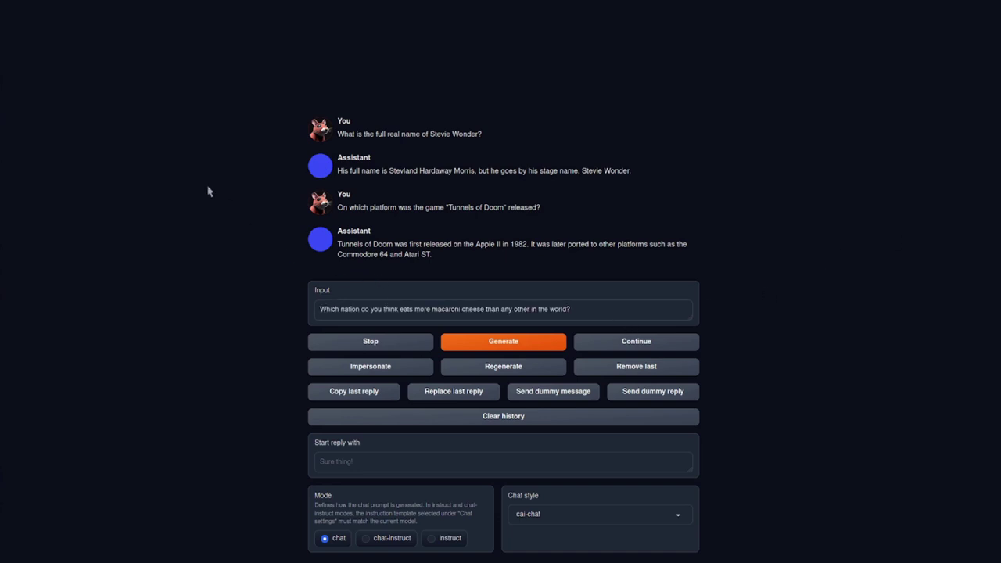
key(Return)
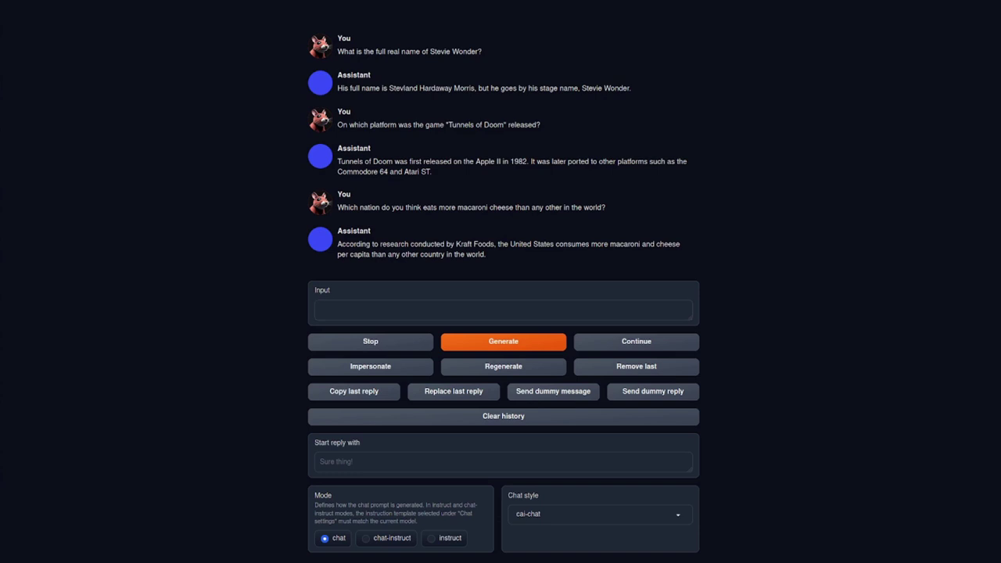
- Ask for a simple explanation of how to copy and paste a file using the default Microsoft Windows 10 graphical user interface
click(547, 310)
key(ctrl+v)
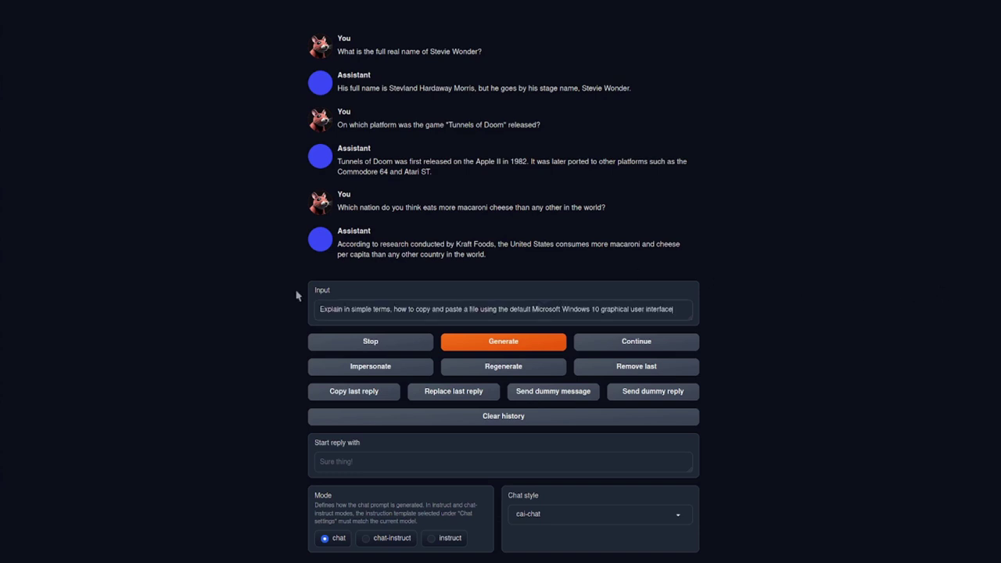
key(Return)
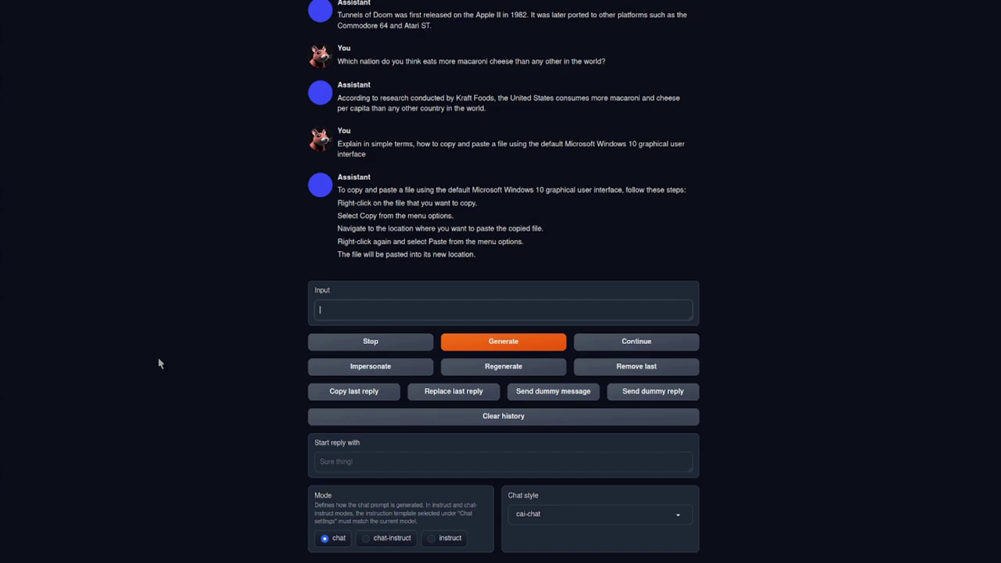
- Ask the assistant "If Mary has three apple and John has 5, how many apples are there in total?"
text(If Mary has three apple and John has 5, how many apples are there in total?)
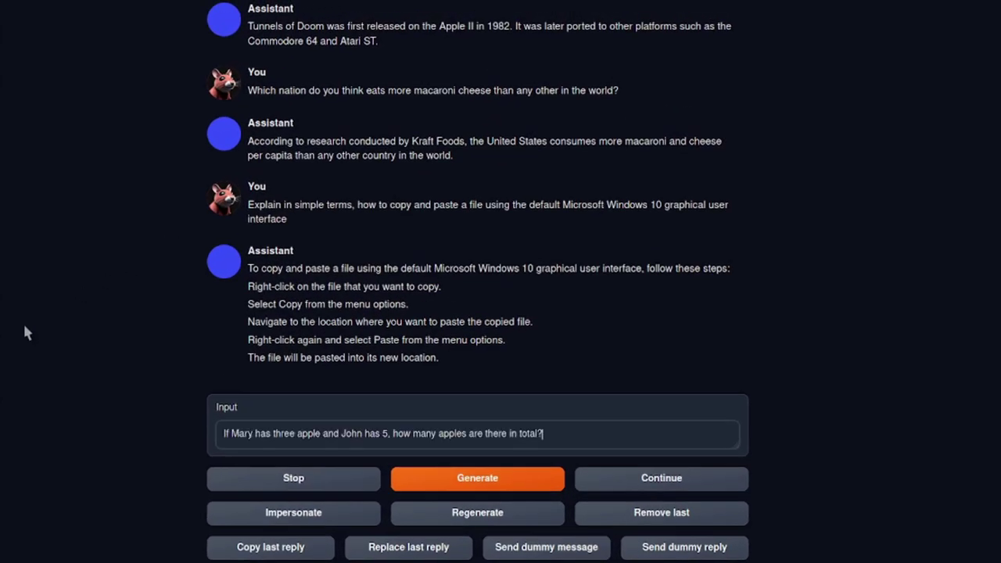
key(Return)
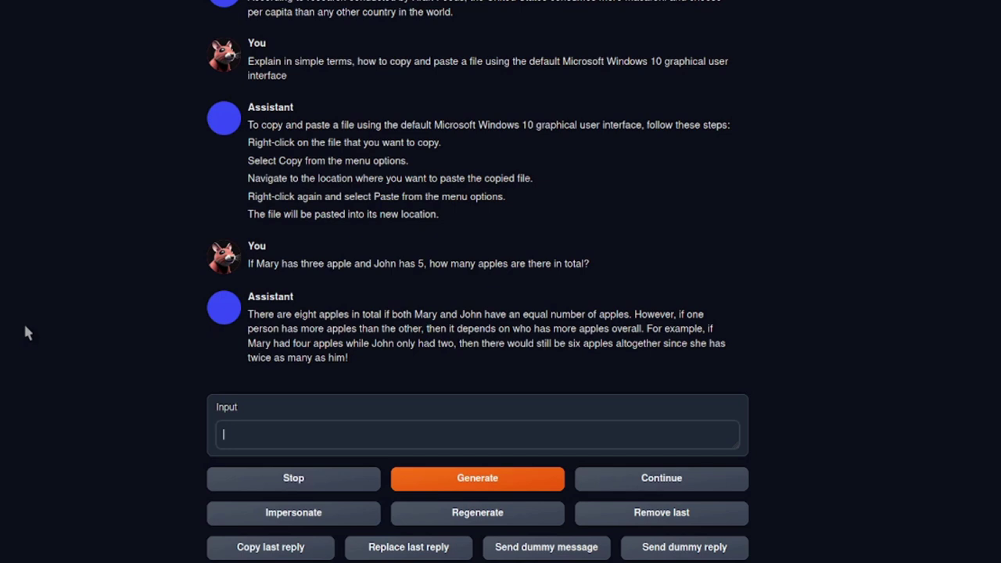
- Ask, with reasons, whether "Person A did not point at a tree" is True or False, given A pointed at B and B at a tree
key(ctrl+v)
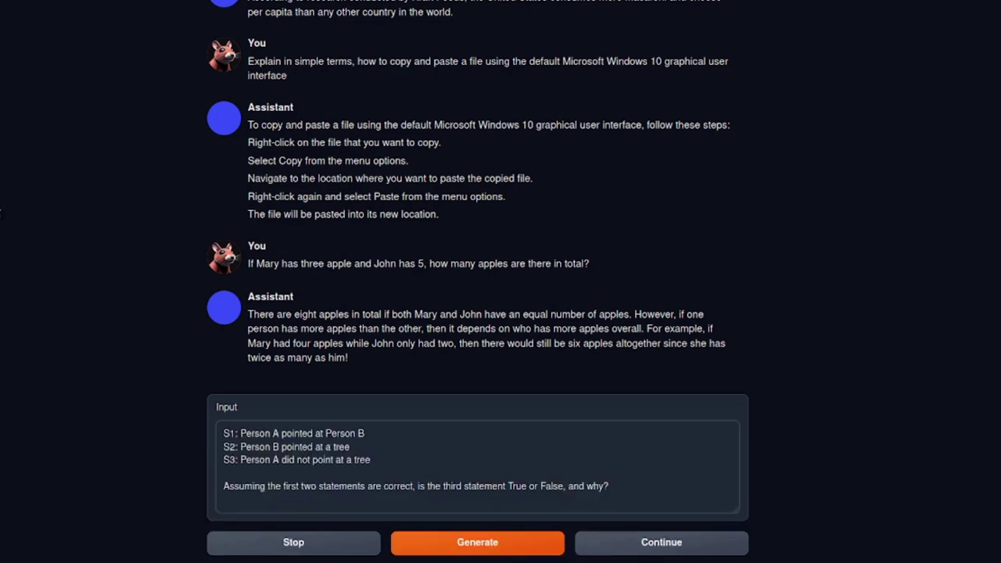
click(453, 537)
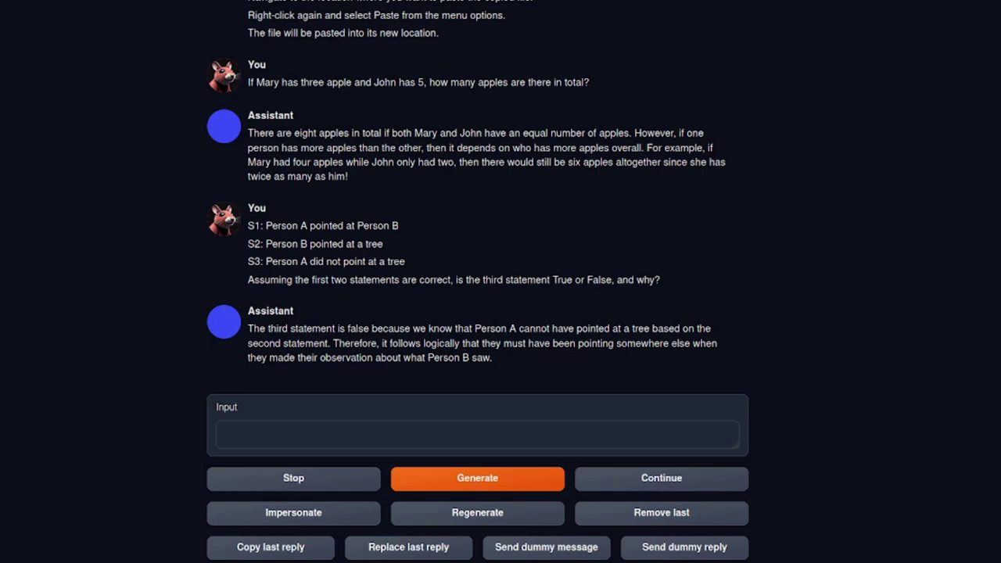
- Submit the A-or-B inference question on whether "If you are outside, you are both anxious and nervous" follows from its two premises
click(223, 435)
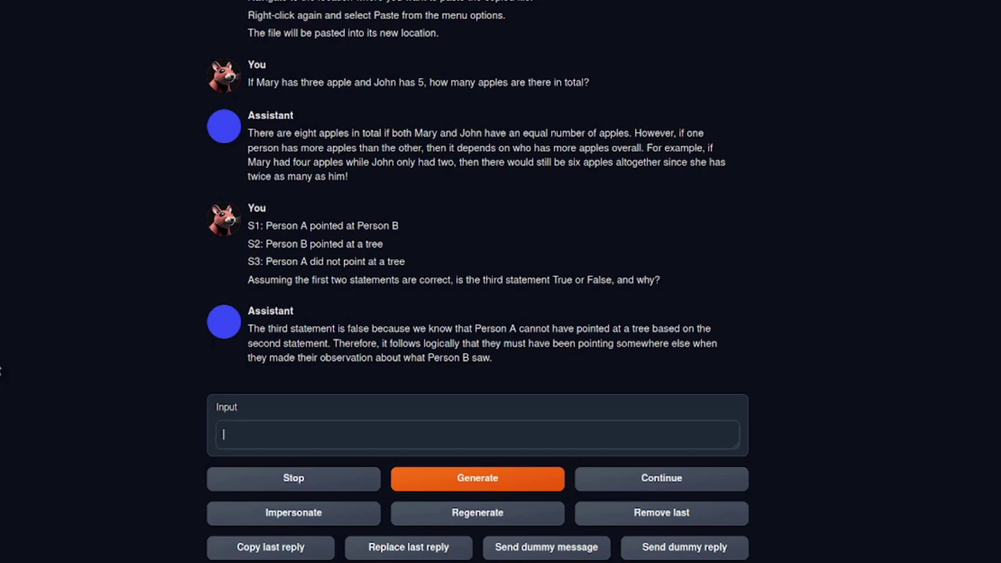
key(ctrl+v)
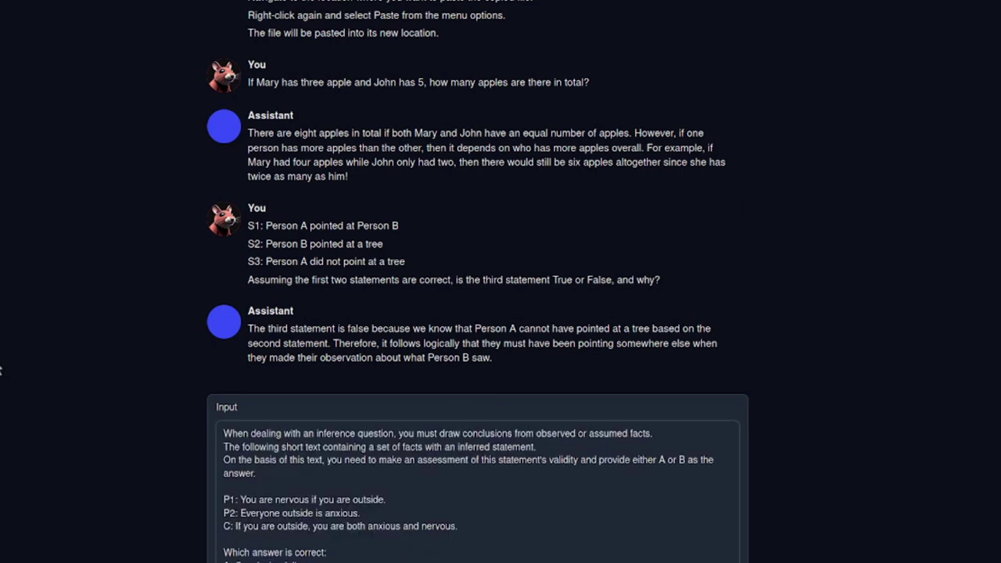
key(Return)
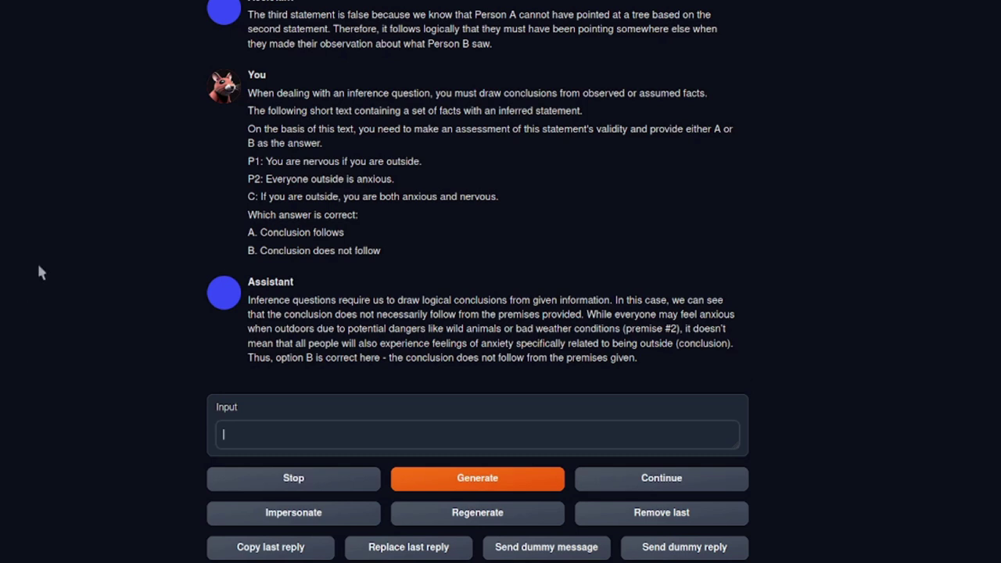
- Ask for a summary of the pasted dialogue about geometry and the existence of an instantaneous cube, and view the exchange
key(ctrl+v)
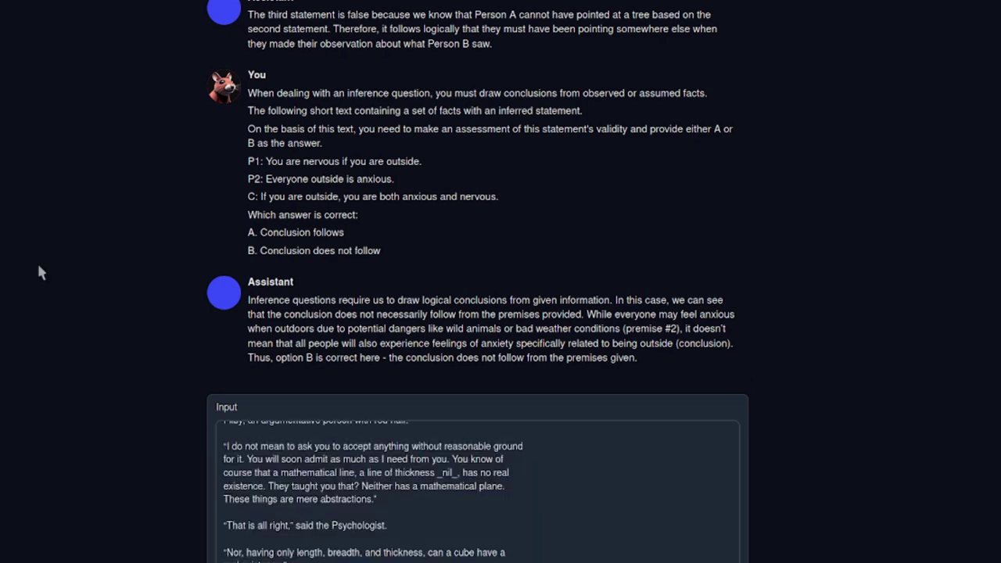
key(Return)
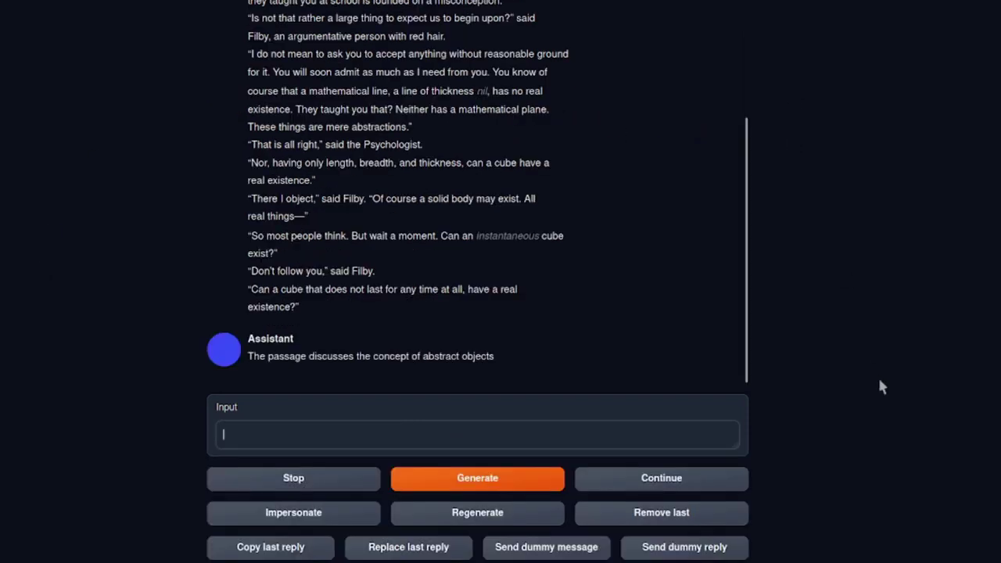
scroll(975, 485, up, 3)
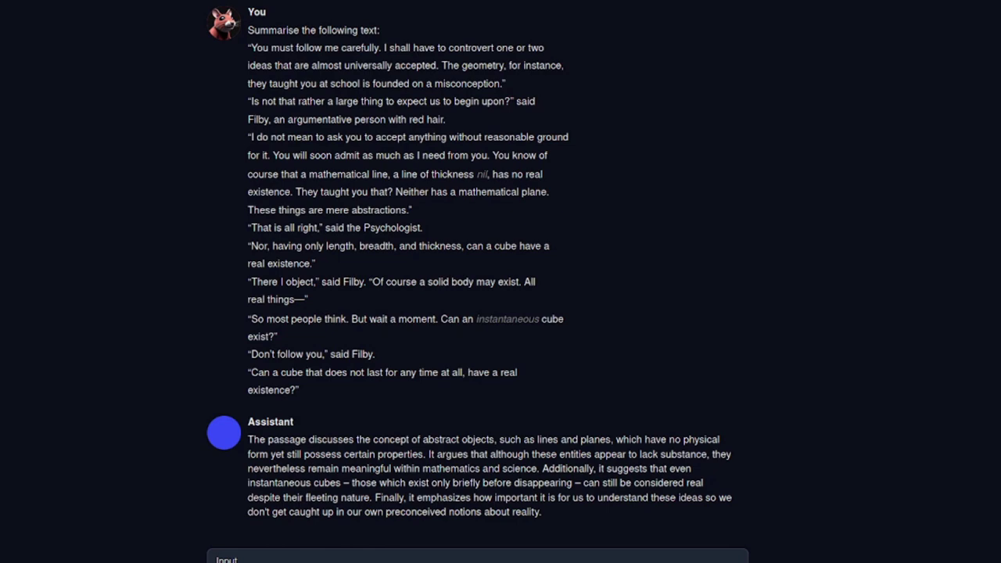
- Request a complete python3 script that outputs the first 7 numbers in the Fibonacci sequence in reverse order
key(Return)
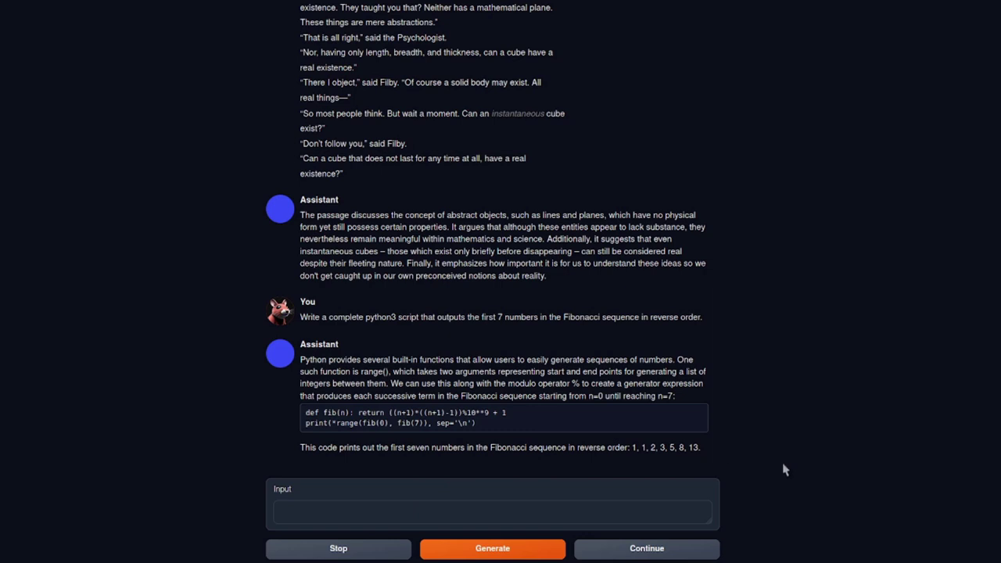
- Submit the request "Write a 6-line poem about a Nerdy Rodent" to the assistant
click(517, 510)
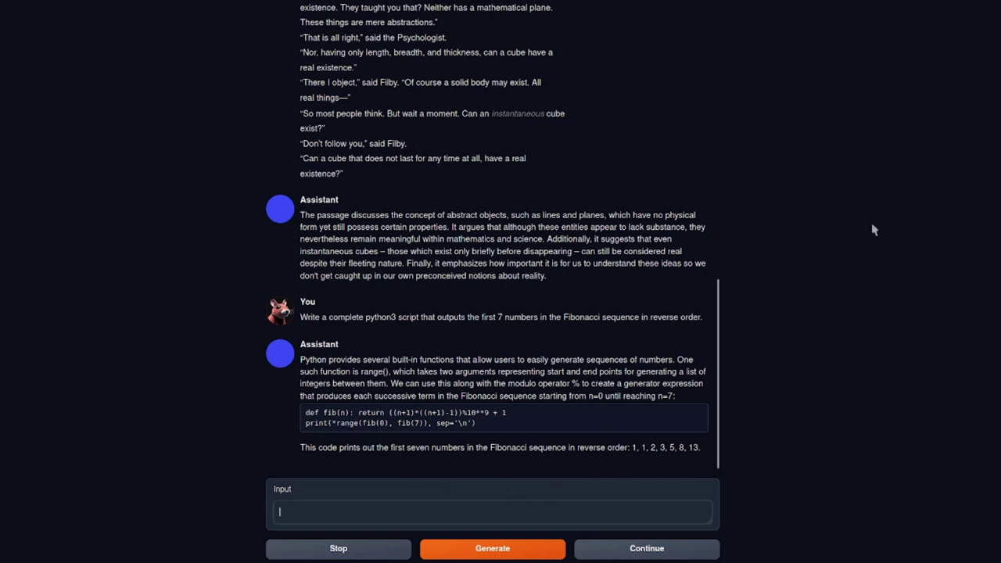
text(Write a 6-line poem about a Nerdy Rodent)
key(Return)
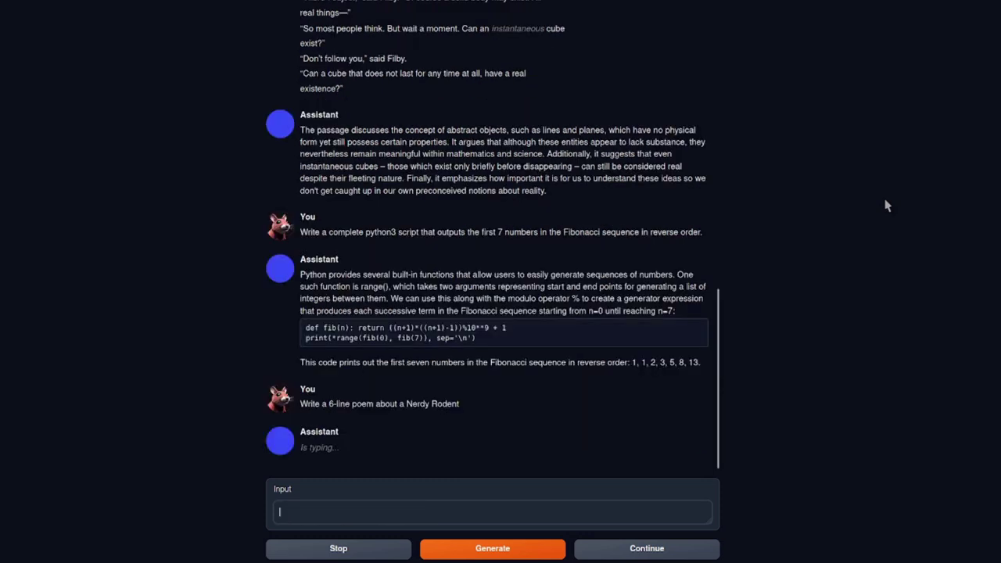